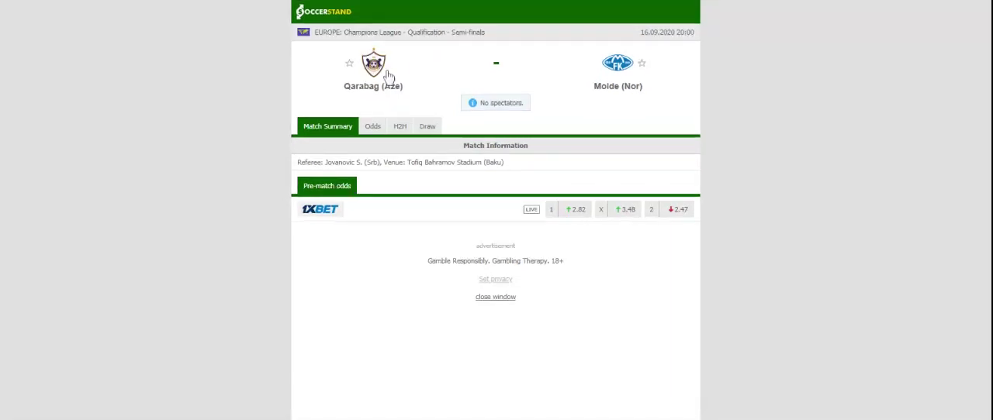
Show the Qarabag vs Molde H2H page with each team's last five results.
left_click(400, 133)
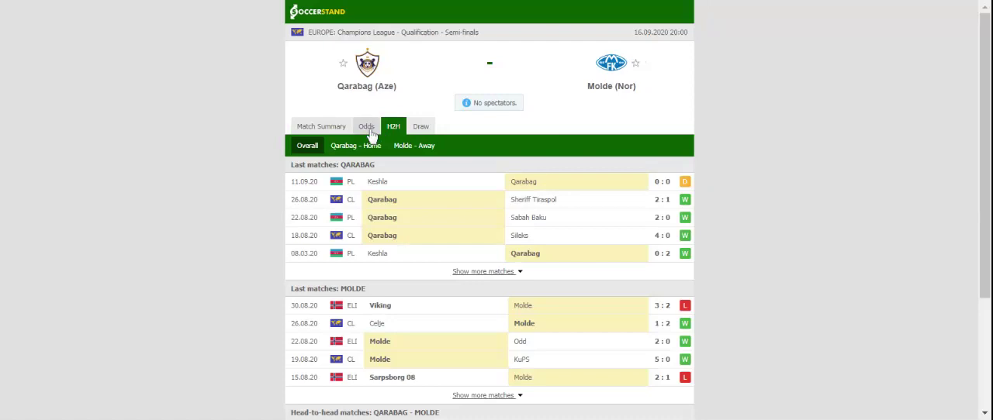
Show full-time 1X2 odds for Qarabag vs Molde from six bookmakers.
left_click(366, 127)
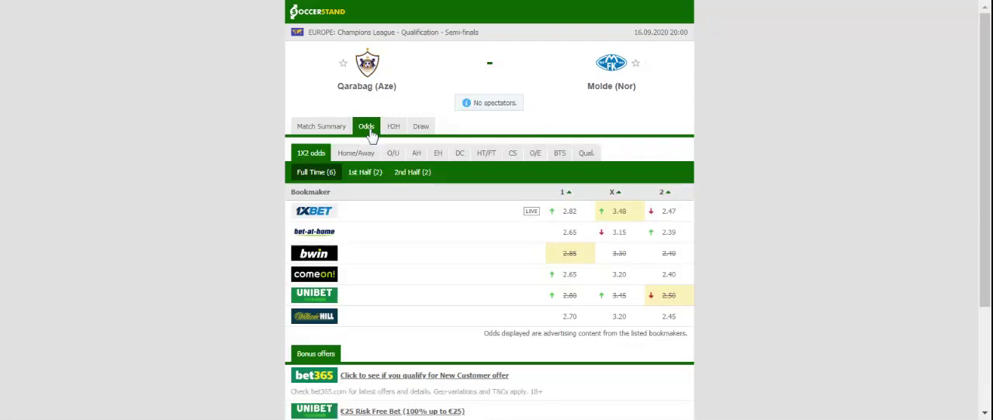
Switch the odds view to European Handicap lines from seven bookmaker entries.
left_click(438, 153)
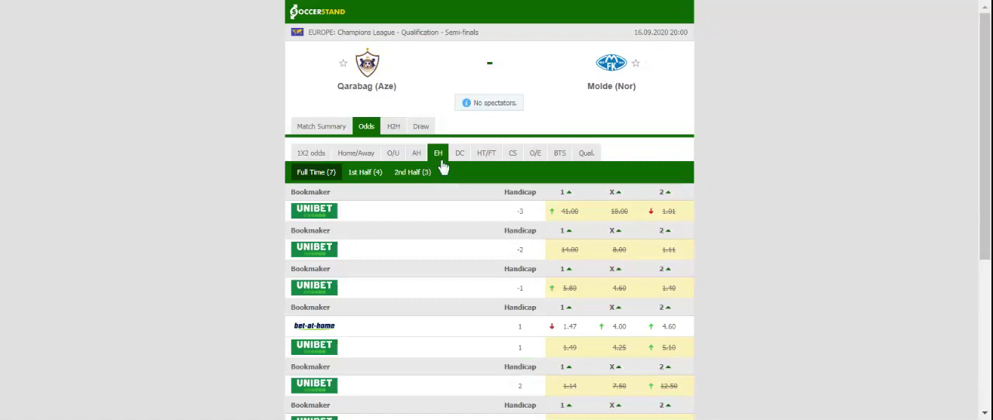